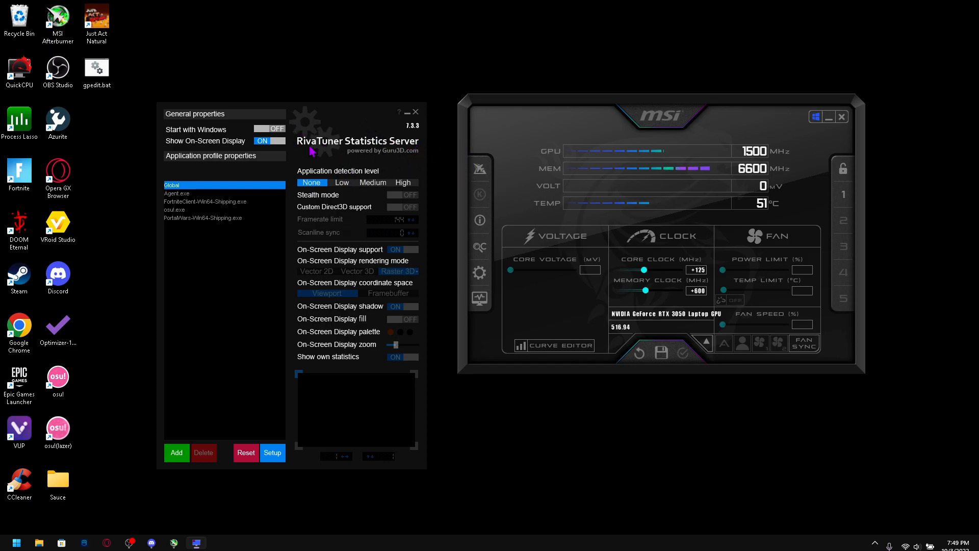
Enable Start with Windows in RivaTuner Statistics Server and place the MSI Afterburner window clear beside it.
click(261, 129)
drag(593, 161, 552, 181)
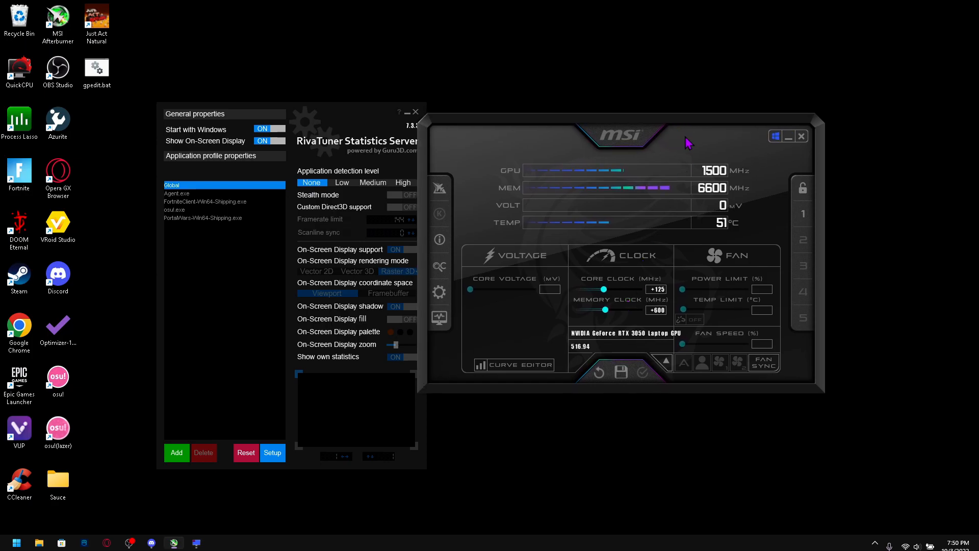
drag(671, 130, 712, 175)
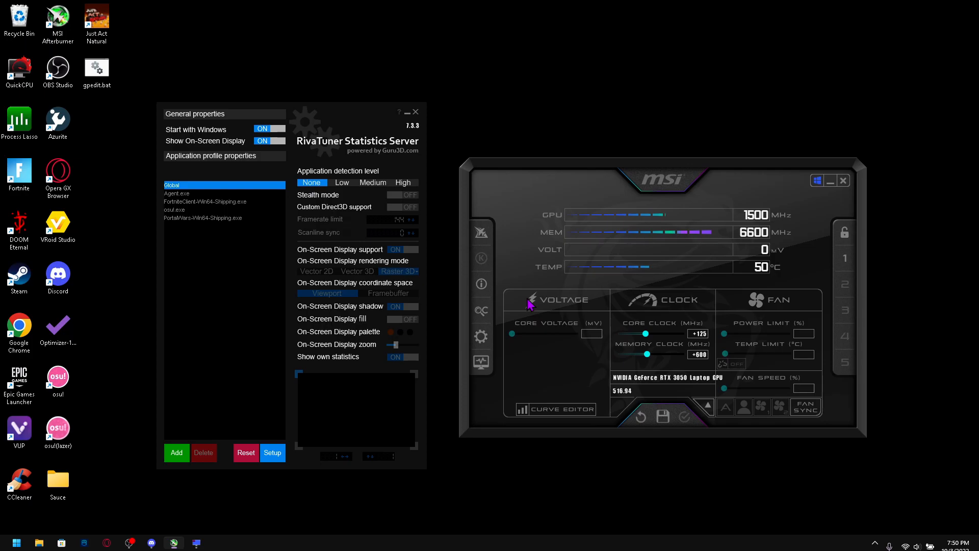
Examine the GPU's curve in MSI Afterburner's voltage/frequency curve editor and close the editor.
click(542, 413)
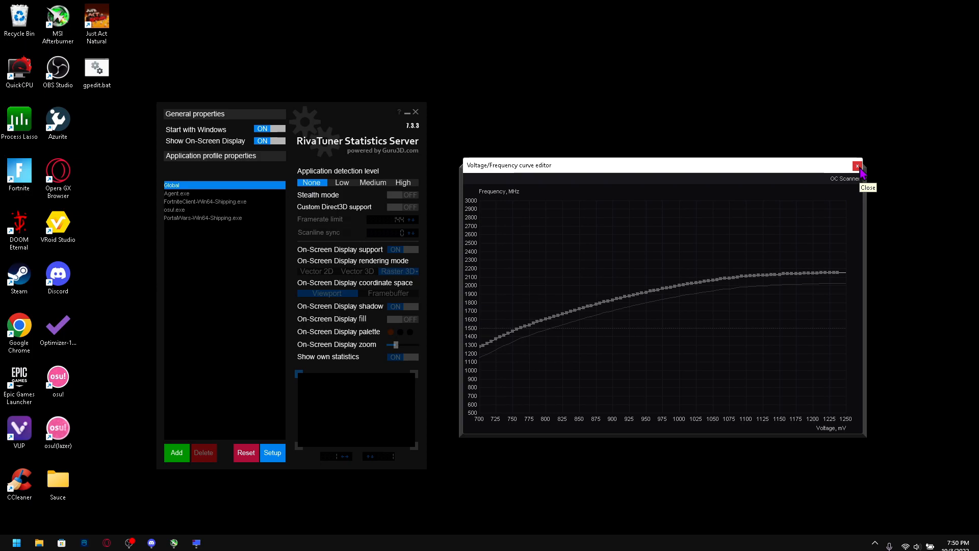
click(858, 166)
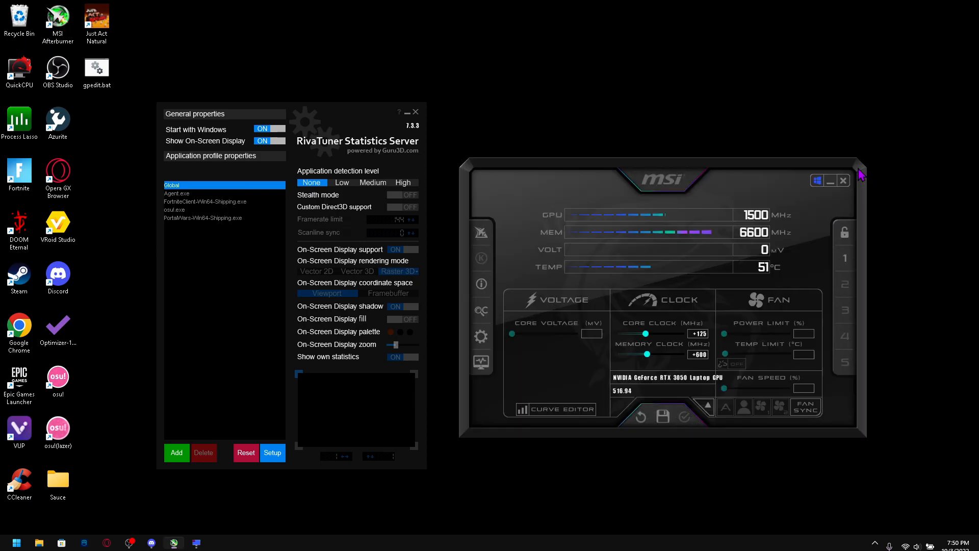
In the MSI Afterburner properties, choose GPU1 : NVIDIA GeForce RTX 3050 Laptop GPU as the master graphics processor and accept the settings.
click(481, 337)
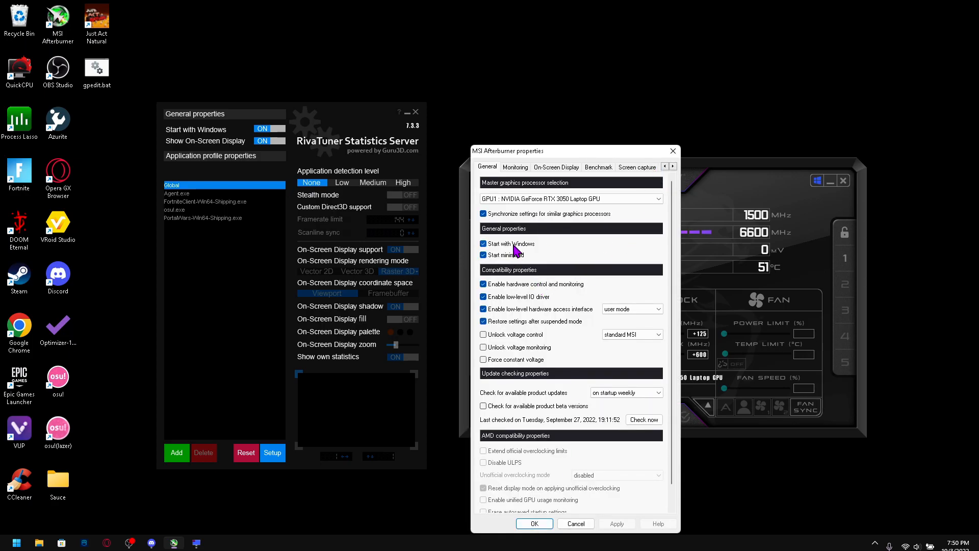
click(519, 200)
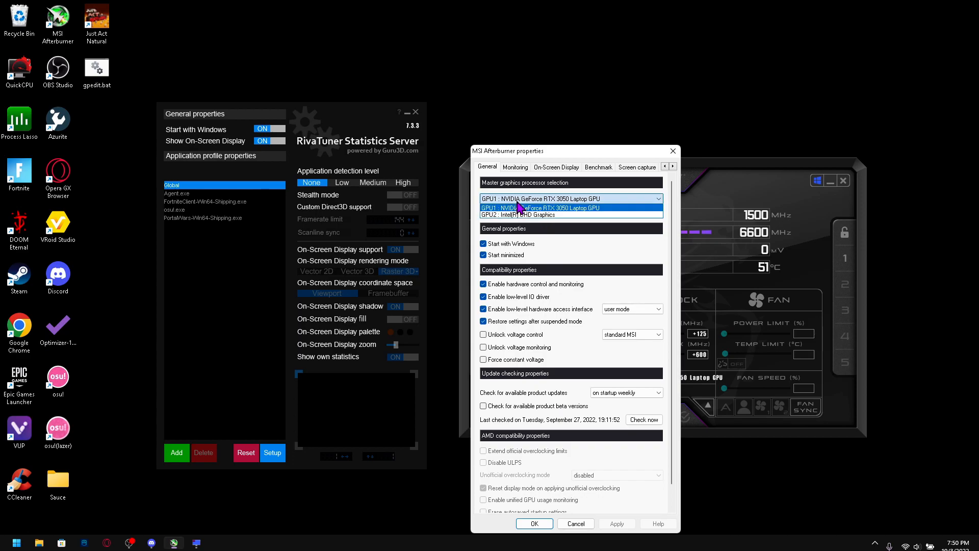
click(520, 209)
click(519, 199)
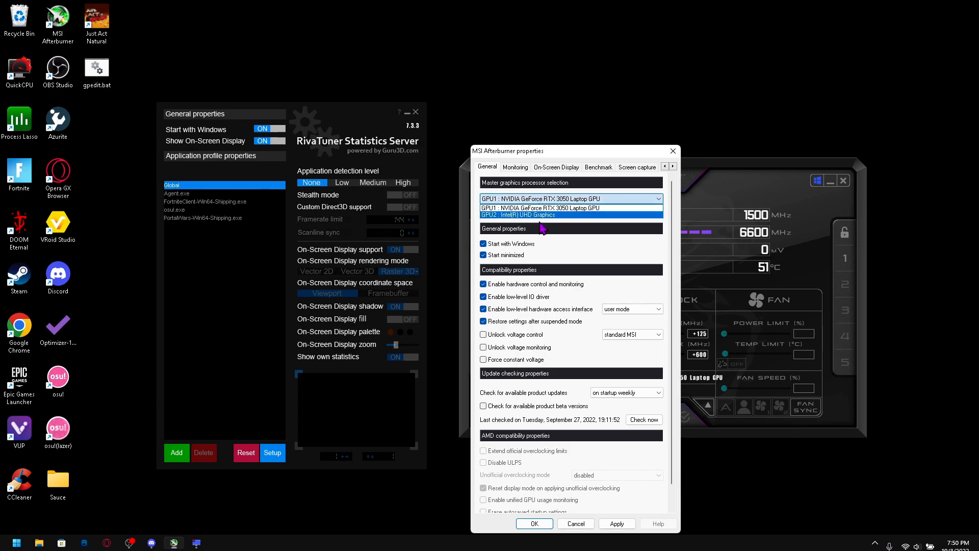
click(522, 209)
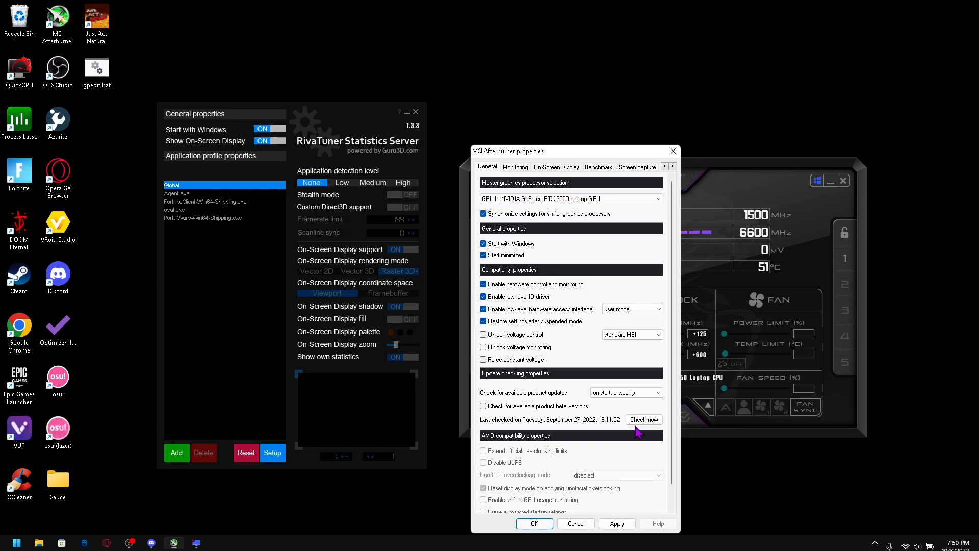
scroll(677, 434, down, 2)
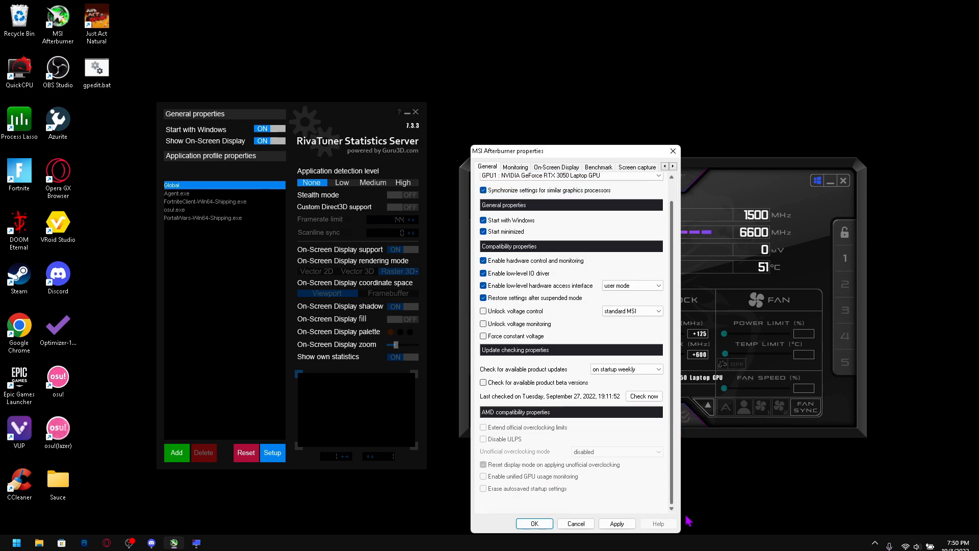
click(547, 528)
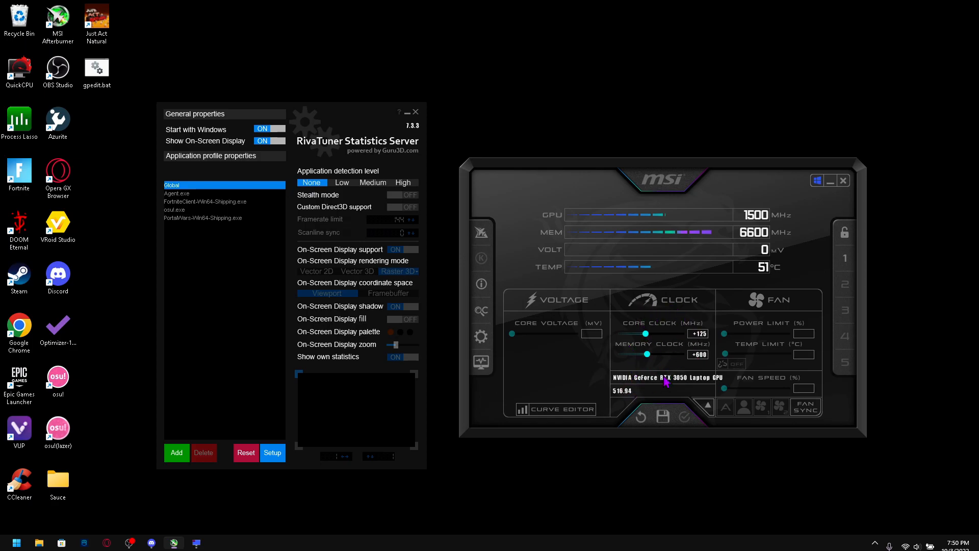
Check which graphics processors MSI Afterburner offers in its GPU list.
click(706, 406)
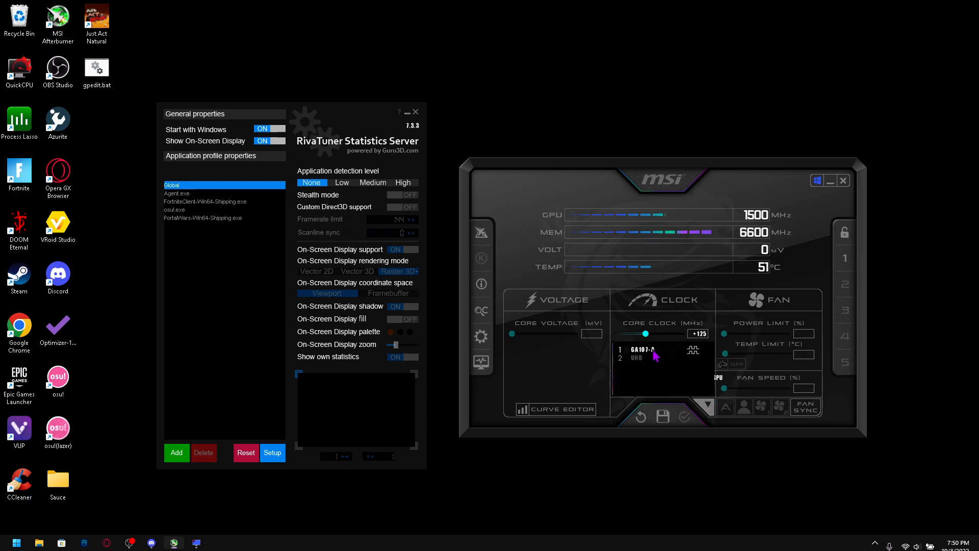
click(706, 406)
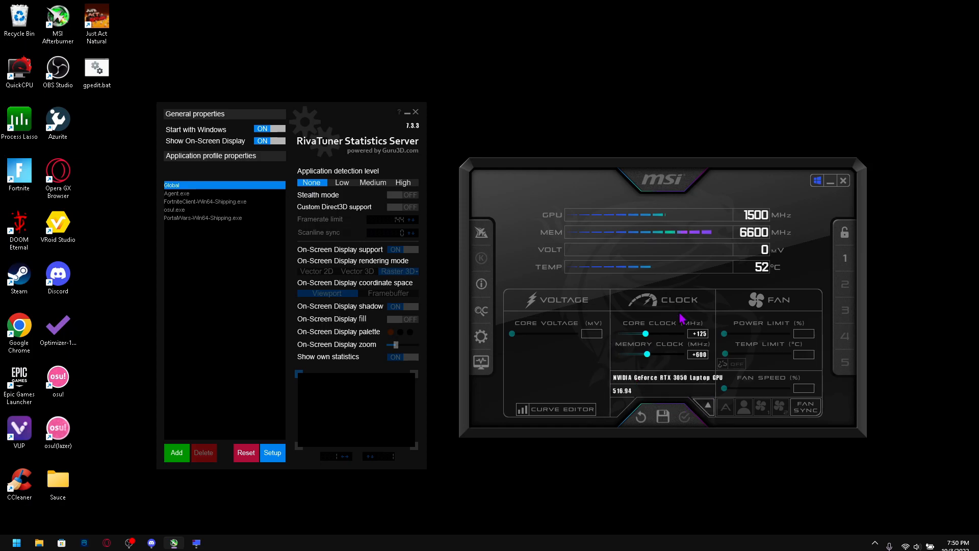
click(700, 337)
key(Return)
key(BackSpace)
key(BackSpace)
key(BackSpace)
key(BackSpace)
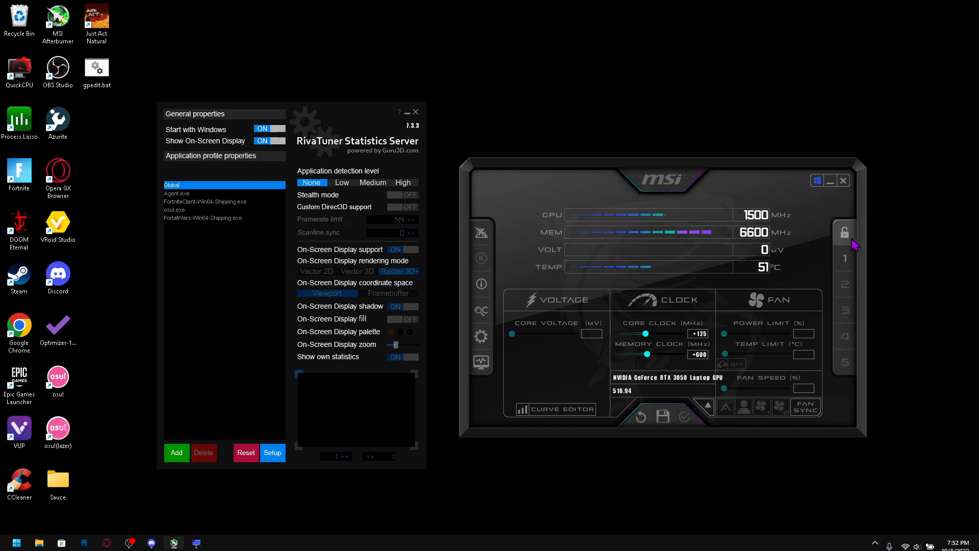
Minimize MSI Afterburner and delete the Agent.exe application profile from RivaTuner Statistics Server.
click(830, 181)
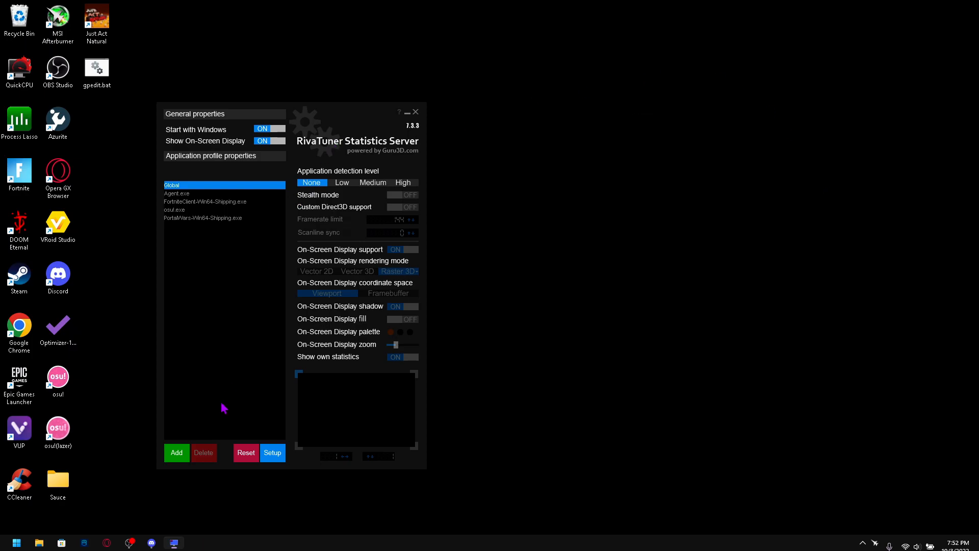
drag(329, 119, 627, 134)
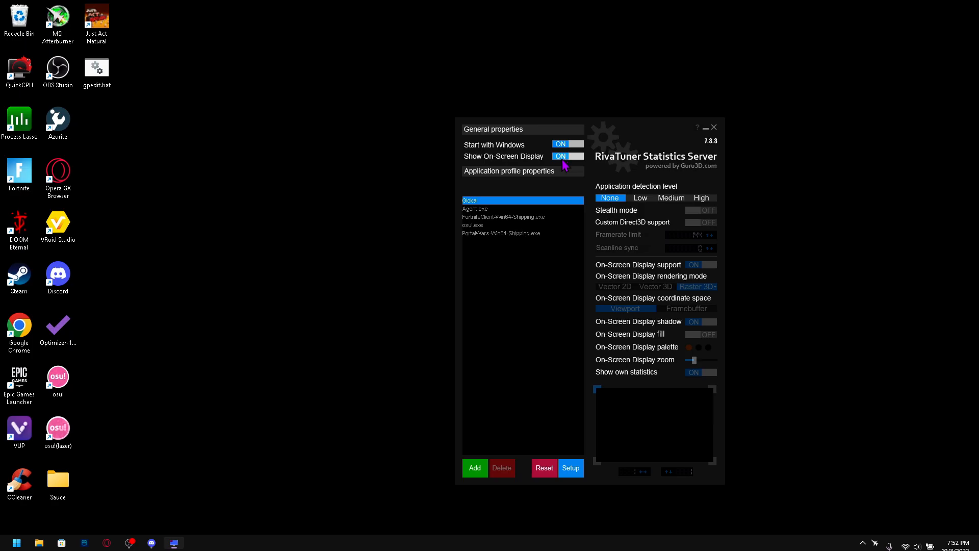
click(475, 210)
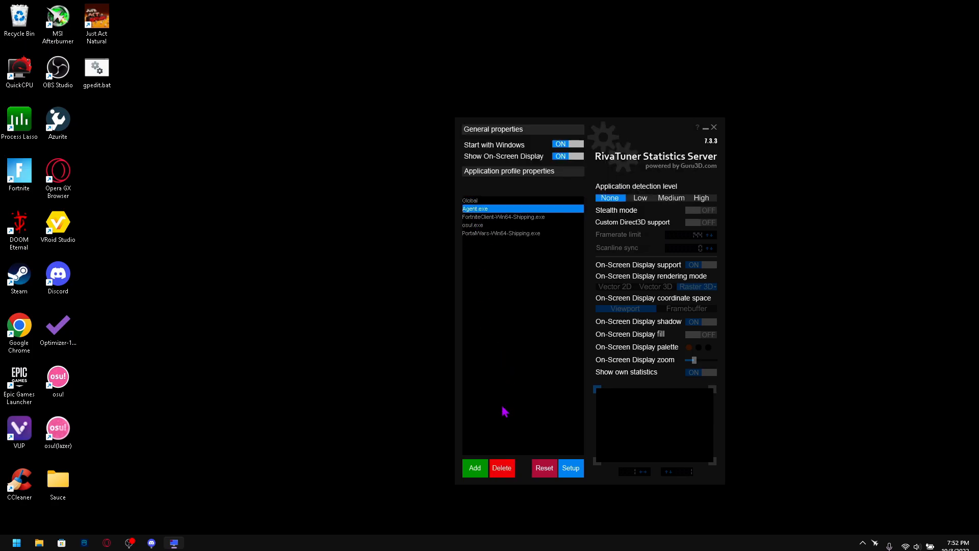
click(503, 467)
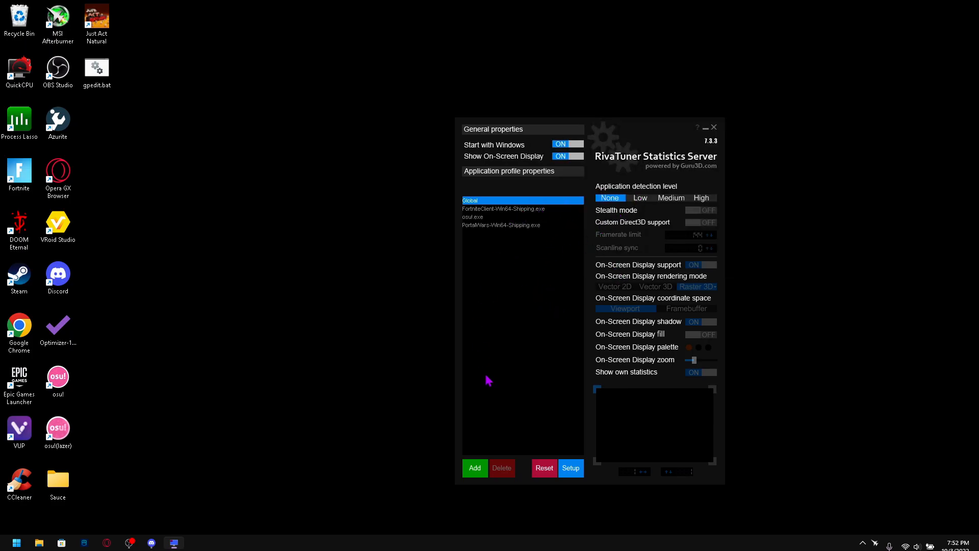
Review the general, statistics and compatibility settings in the RivaTuner Statistics Server properties and close them.
click(570, 469)
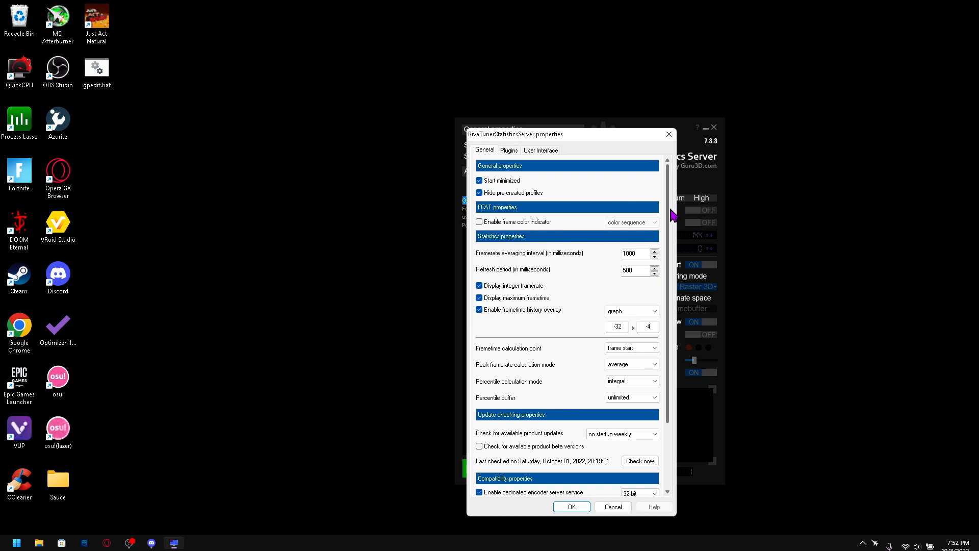
drag(668, 217, 669, 234)
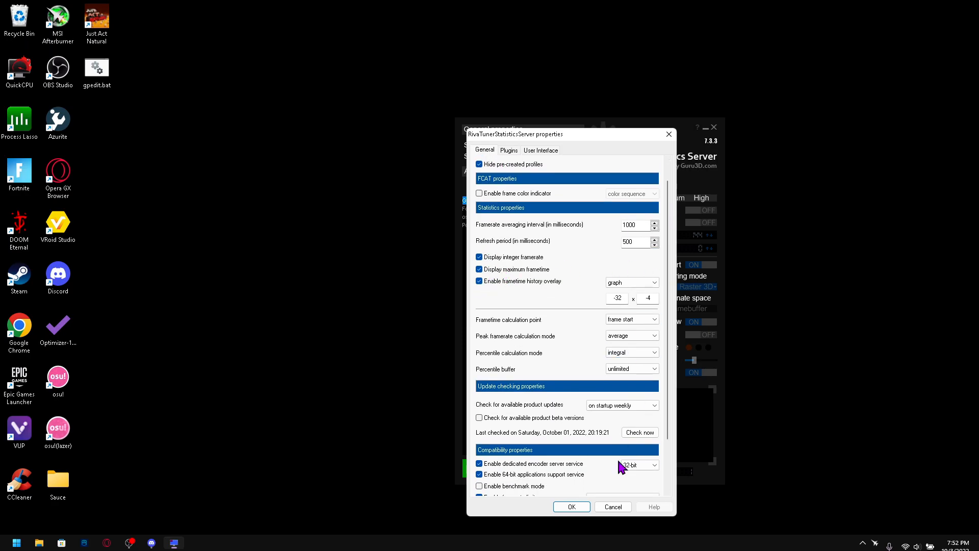
click(570, 506)
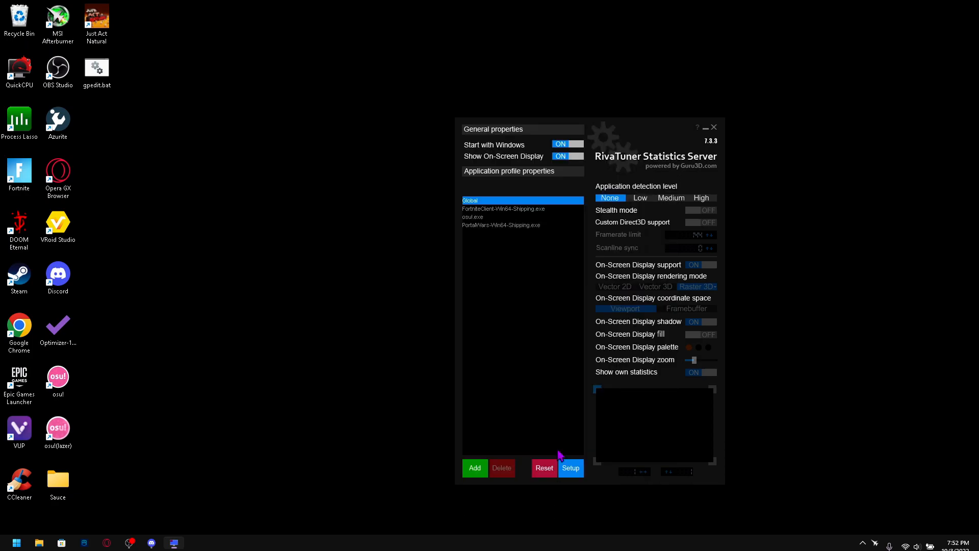
click(475, 467)
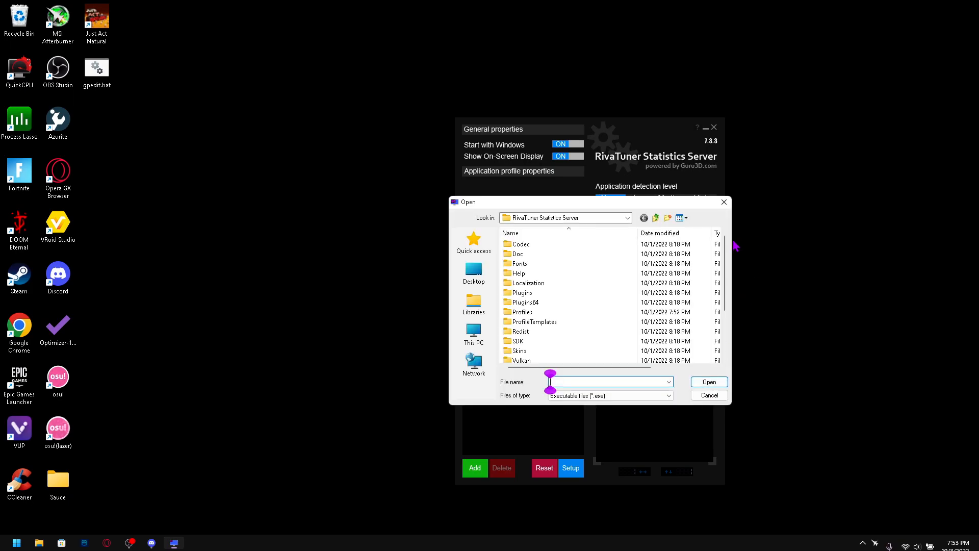
click(475, 333)
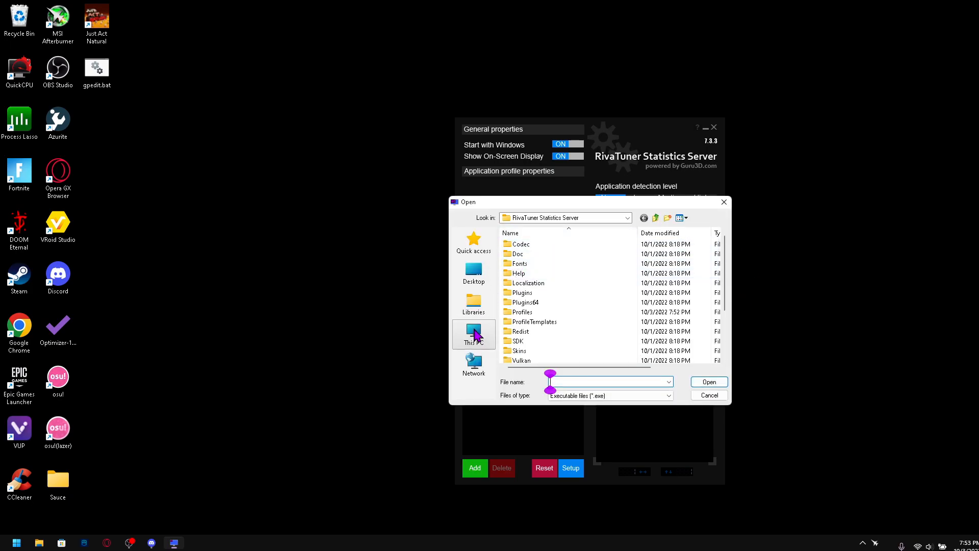
double_click(555, 361)
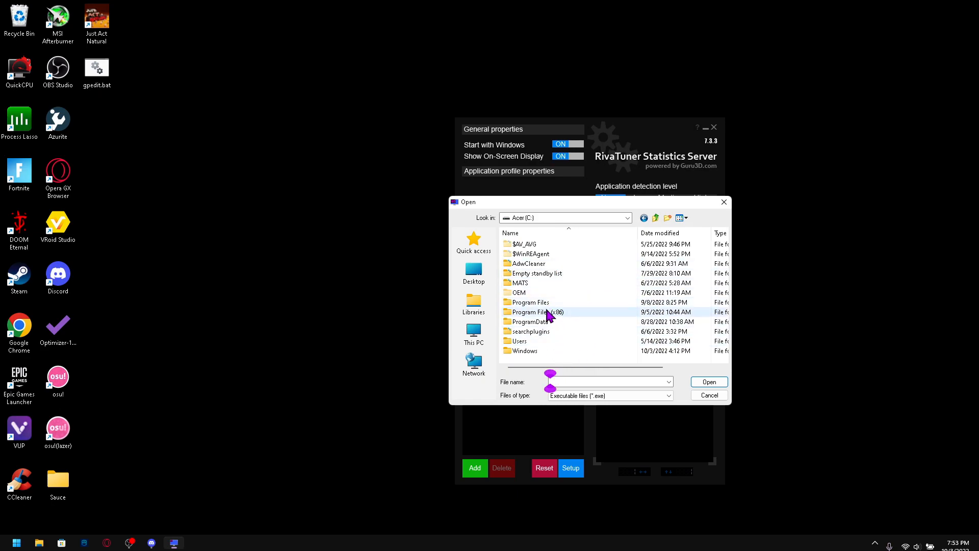
double_click(541, 303)
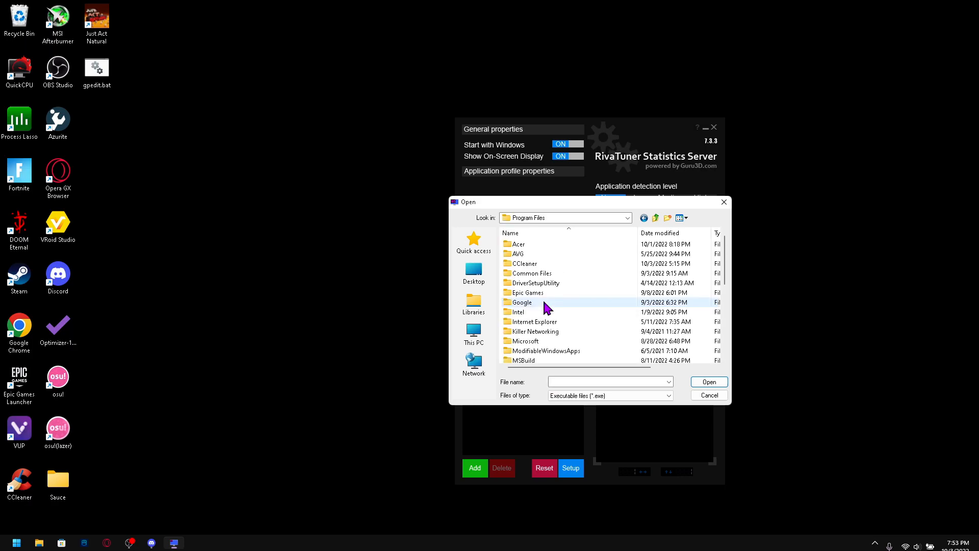
scroll(556, 306, down, 7)
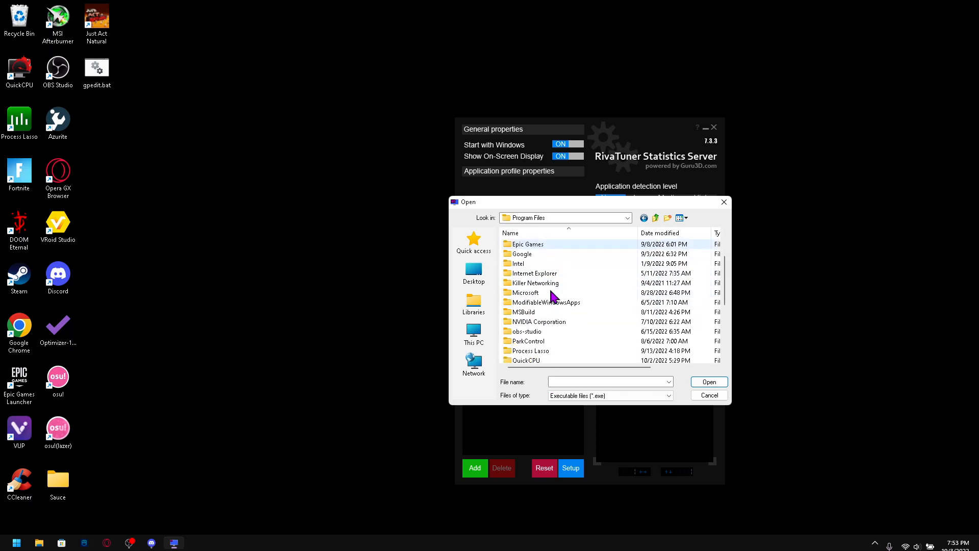
scroll(548, 353, up, 4)
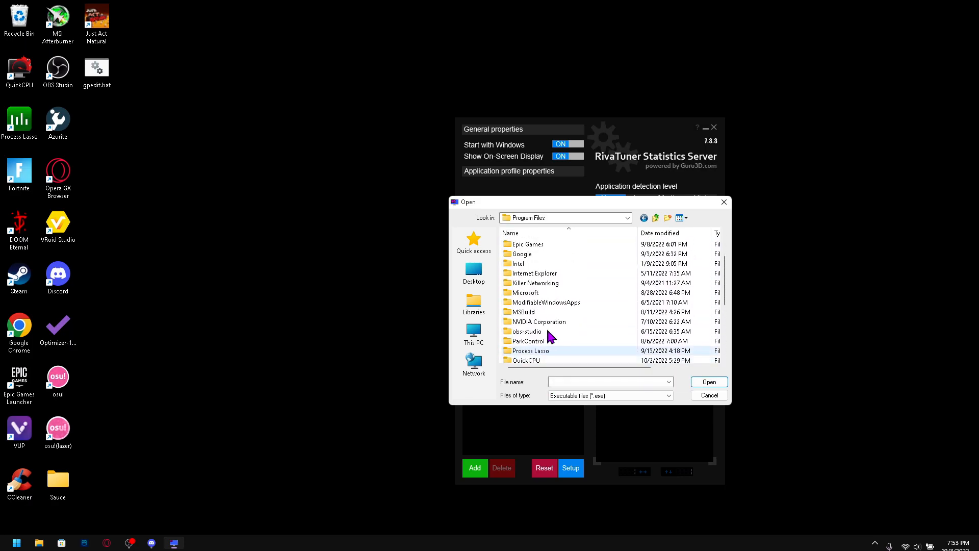
click(519, 224)
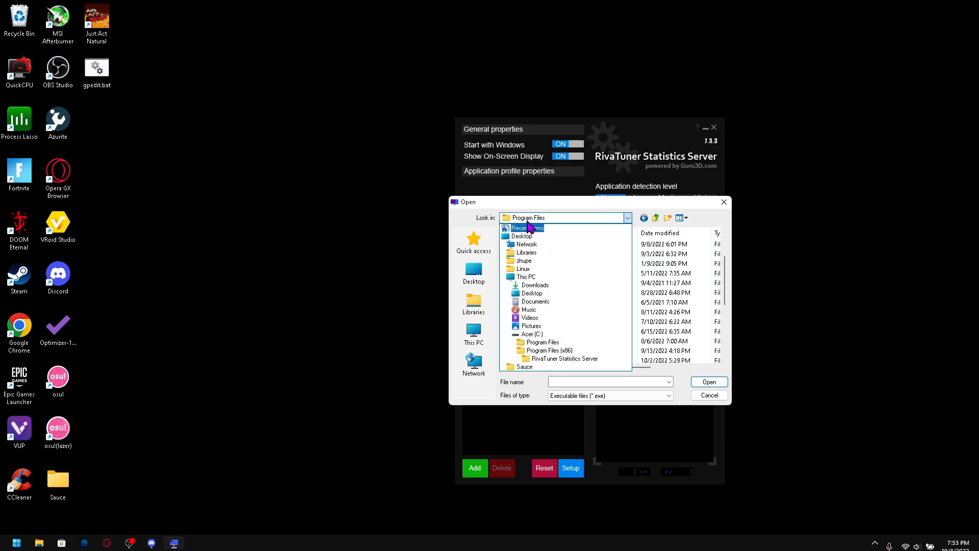
click(533, 218)
scroll(574, 299, down, 1)
scroll(572, 327, down, 4)
scroll(572, 326, up, 6)
click(709, 395)
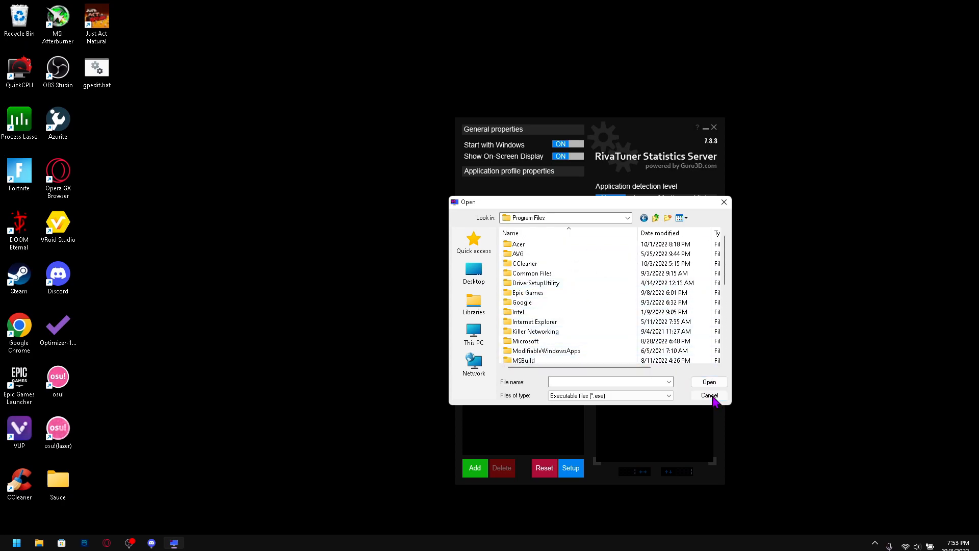
Select the FortniteClient-Win64-Shipping.exe profile and move the RivaTuner Statistics Server window higher on the desktop.
click(528, 209)
click(525, 225)
click(521, 213)
click(517, 218)
click(516, 209)
click(515, 225)
click(515, 211)
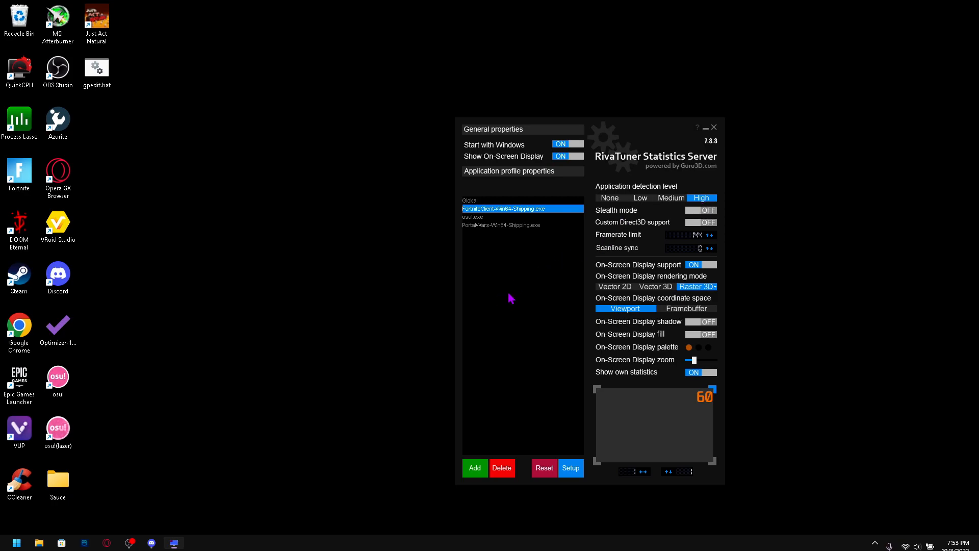
drag(665, 131, 640, 79)
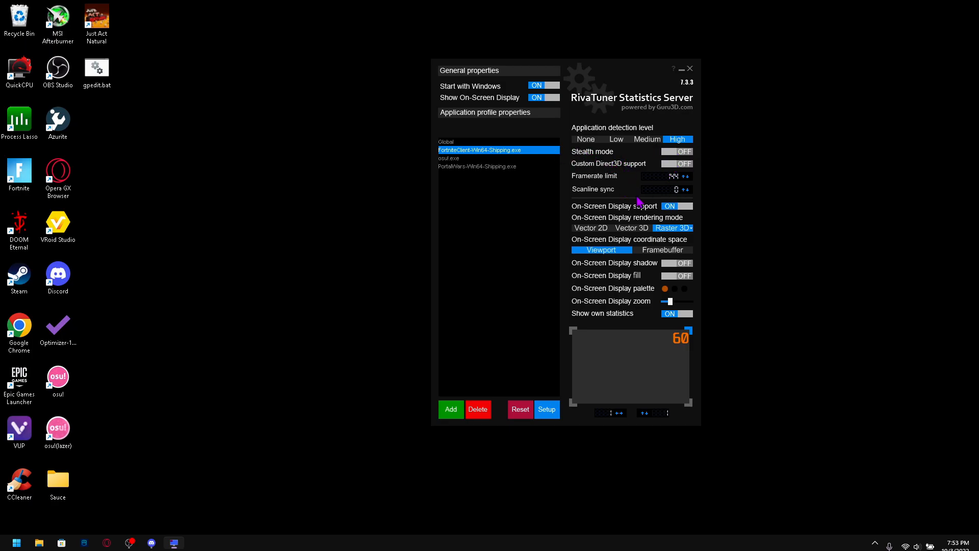
Try moving the Fortnite profile's on-screen display within the preview and return it to the top-right corner.
click(595, 178)
click(596, 180)
drag(678, 346, 638, 360)
click(692, 329)
Look through the osu!.exe and PortalWars-Win64-Shipping.exe profiles and return to the Fortnite profile.
key(Down)
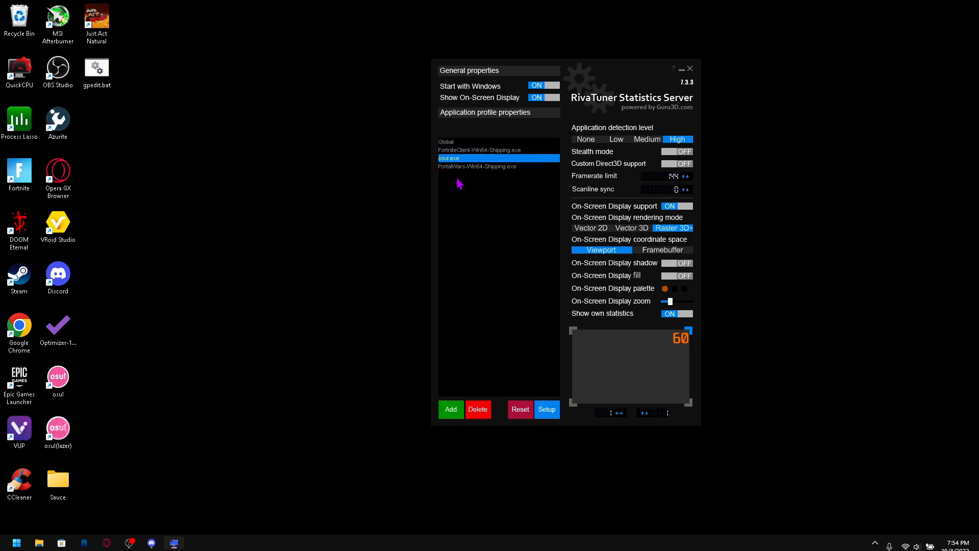
click(462, 168)
click(473, 152)
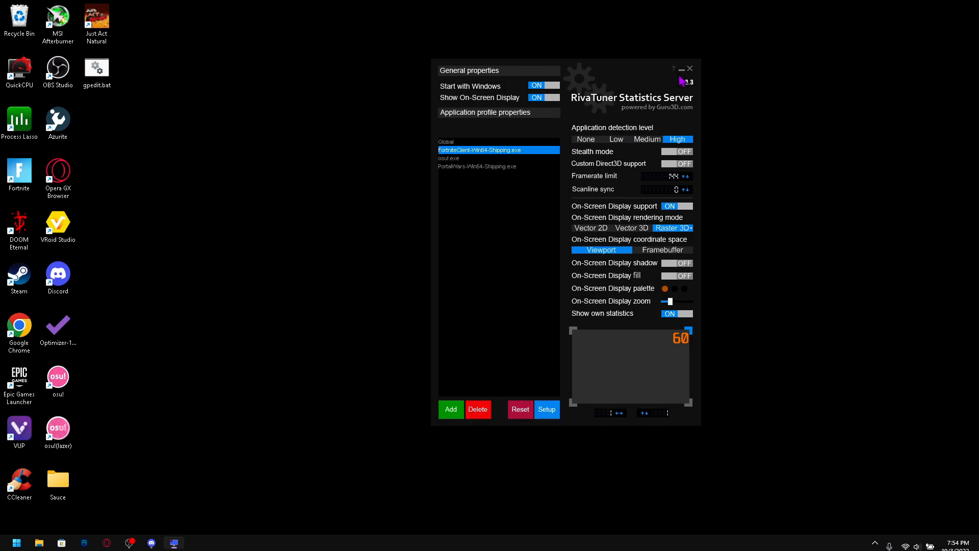
Minimize RivaTuner Statistics Server and check for its icon among the hidden system tray icons.
click(875, 543)
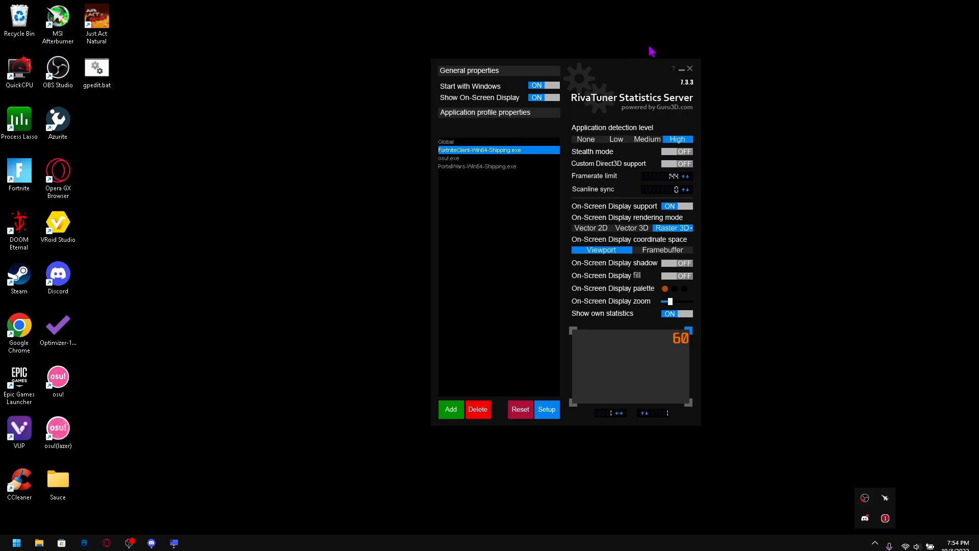
click(682, 71)
click(875, 542)
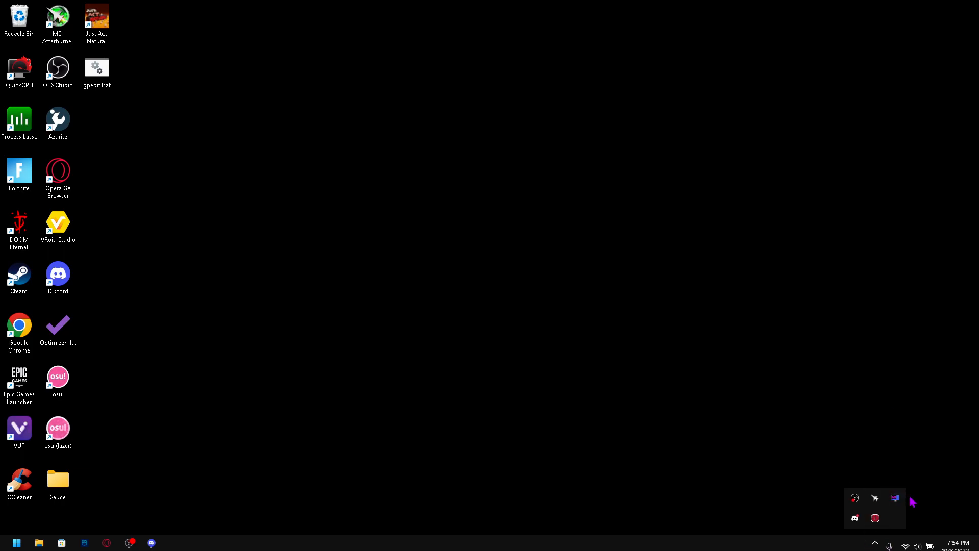
click(744, 435)
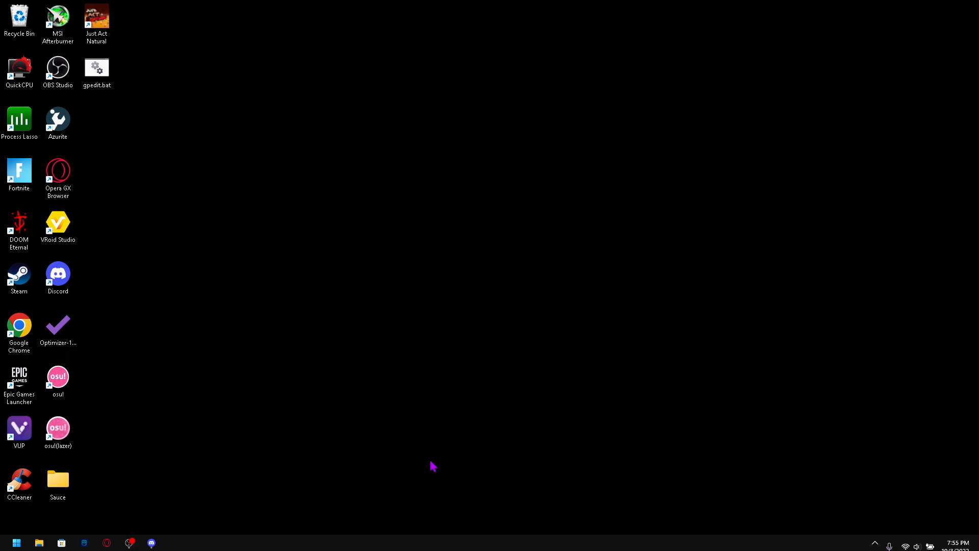
Switch to OBS Studio.
click(129, 542)
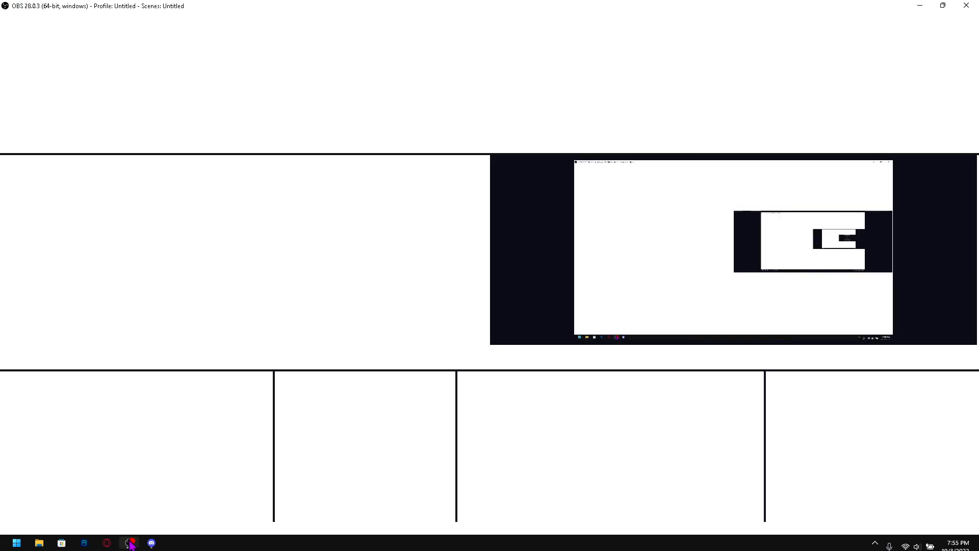